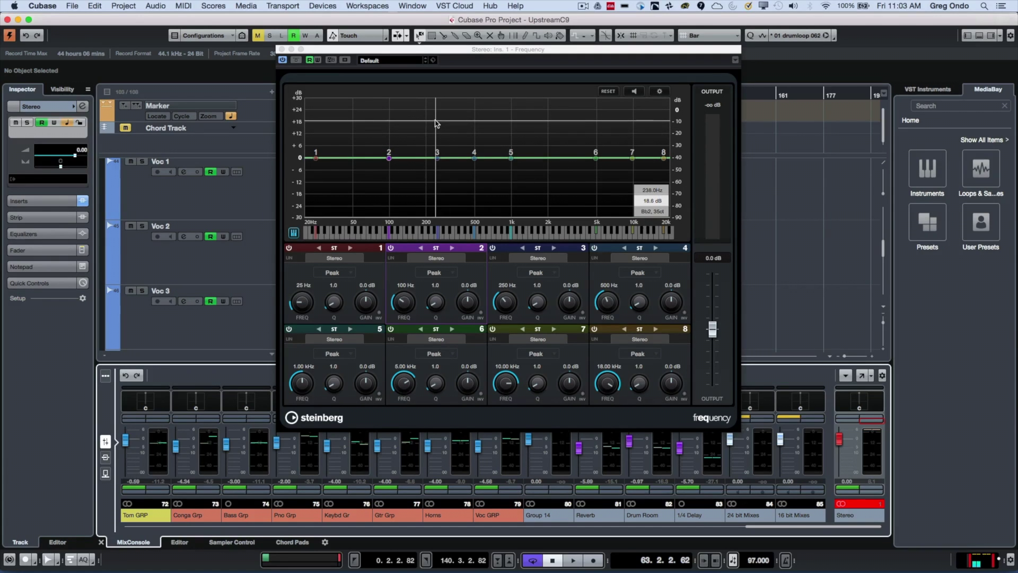
Start playback so the Frequency EQ's analyzer displays the Stereo output spectrum
{"action": "key", "text": "space"}
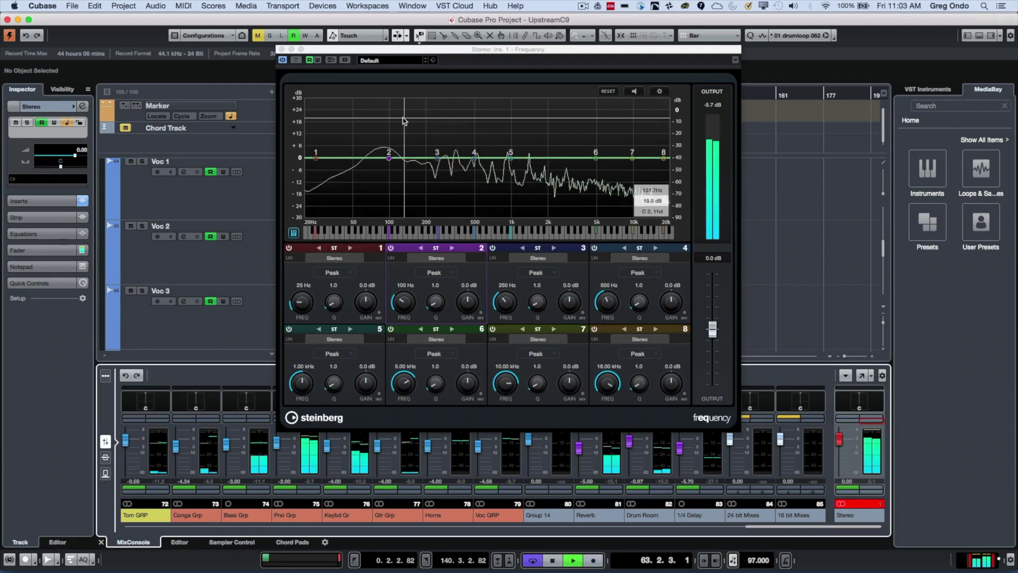
Try the analyzer's Bar Graph view, move band 4 to 480 Hz at -0.3 dB, then stop playback
{"action": "left_click", "coordinate": [660, 92]}
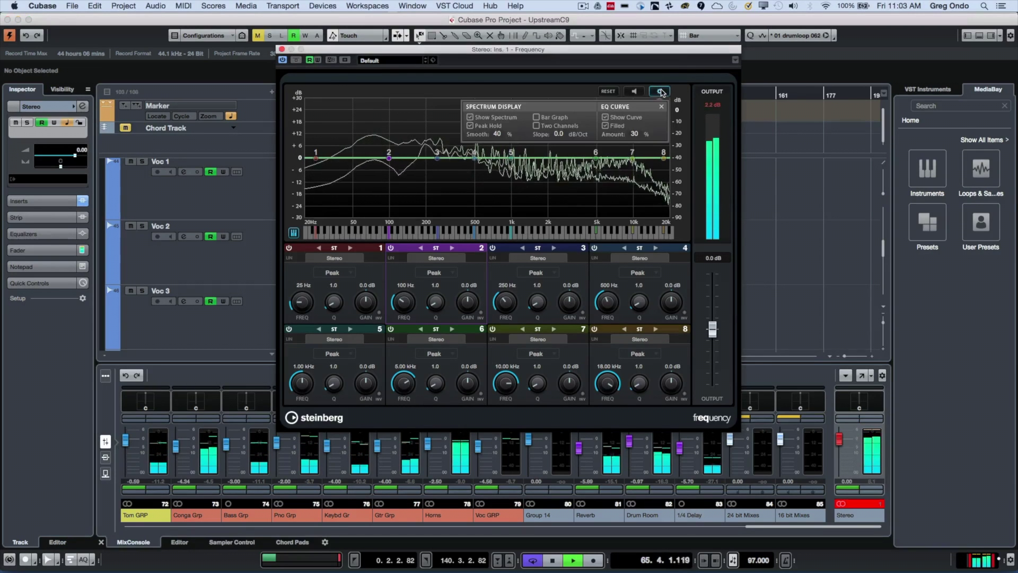
{"action": "left_click", "coordinate": [536, 118]}
{"action": "left_click", "coordinate": [535, 118]}
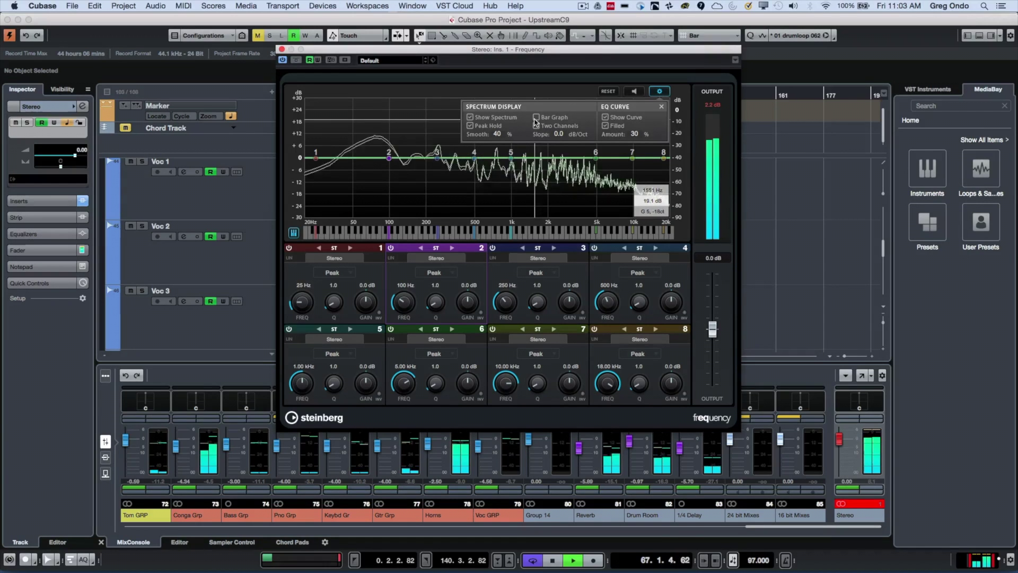
{"action": "left_click", "coordinate": [662, 108]}
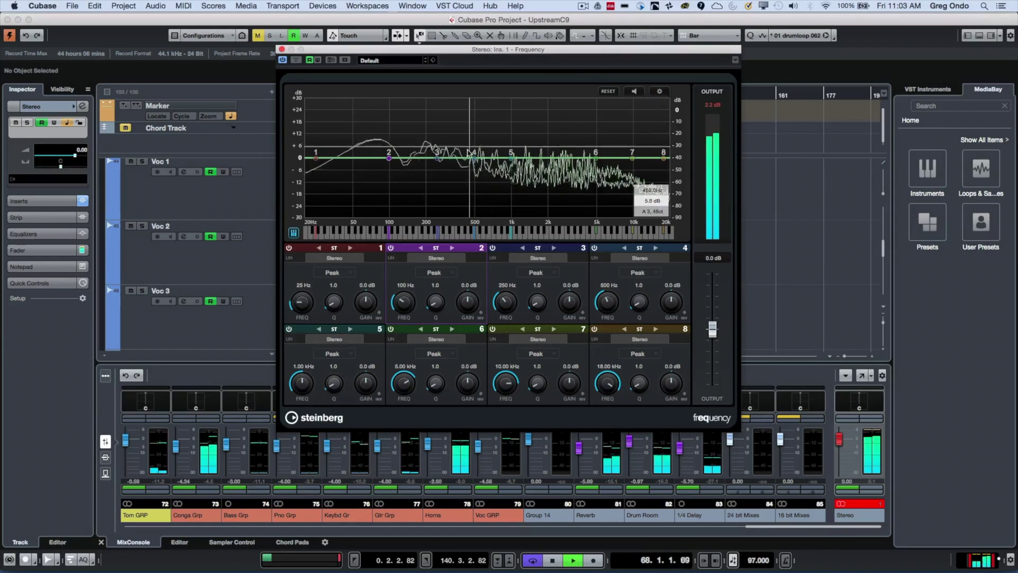
{"action": "mouse_move", "coordinate": [477, 161]}
{"action": "left_mouse_down"}
{"action": "mouse_move", "coordinate": [476, 118]}
{"action": "mouse_move", "coordinate": [508, 127]}
{"action": "mouse_move", "coordinate": [478, 137]}
{"action": "mouse_move", "coordinate": [472, 158]}
{"action": "left_mouse_up"}
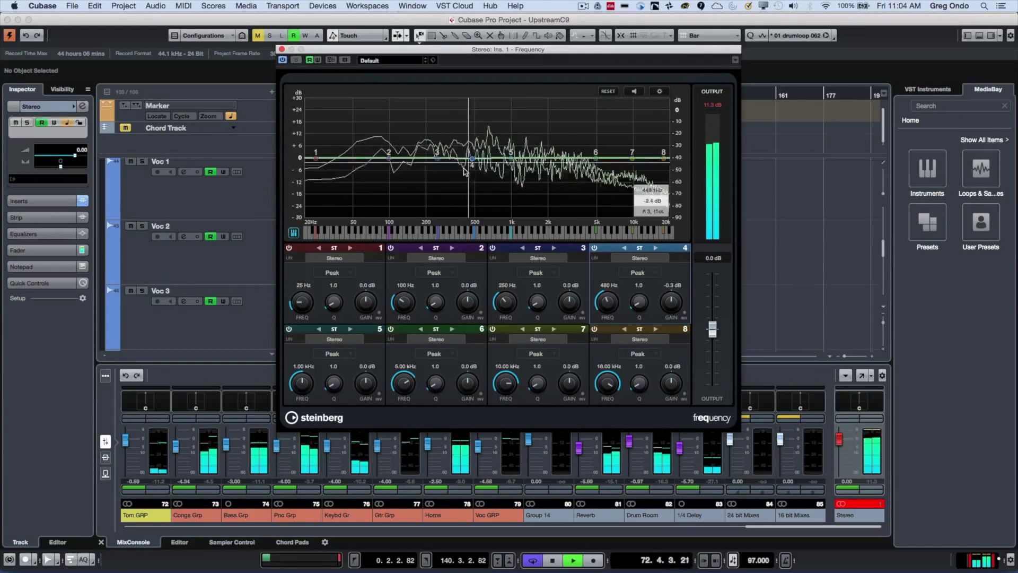
{"action": "key", "text": "space"}
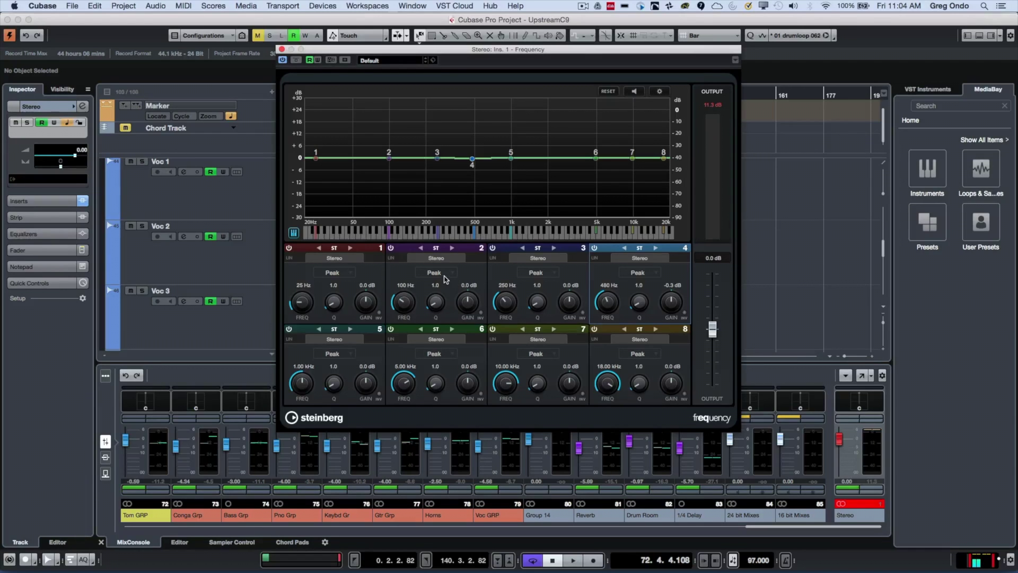
Change band 1's filter type to Cut 96
{"action": "left_click", "coordinate": [444, 274]}
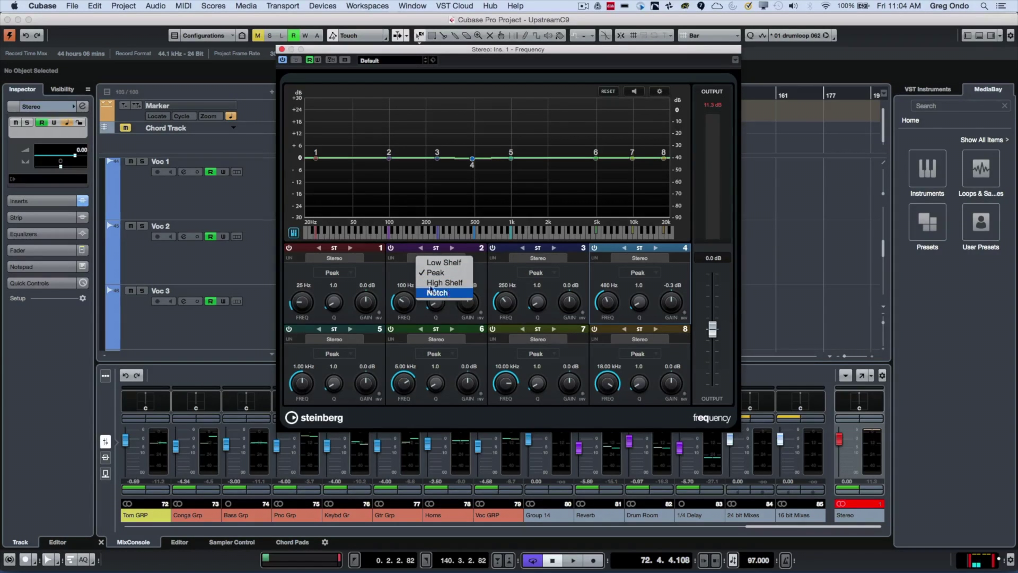
{"action": "left_click", "coordinate": [334, 273]}
{"action": "left_click", "coordinate": [334, 273]}
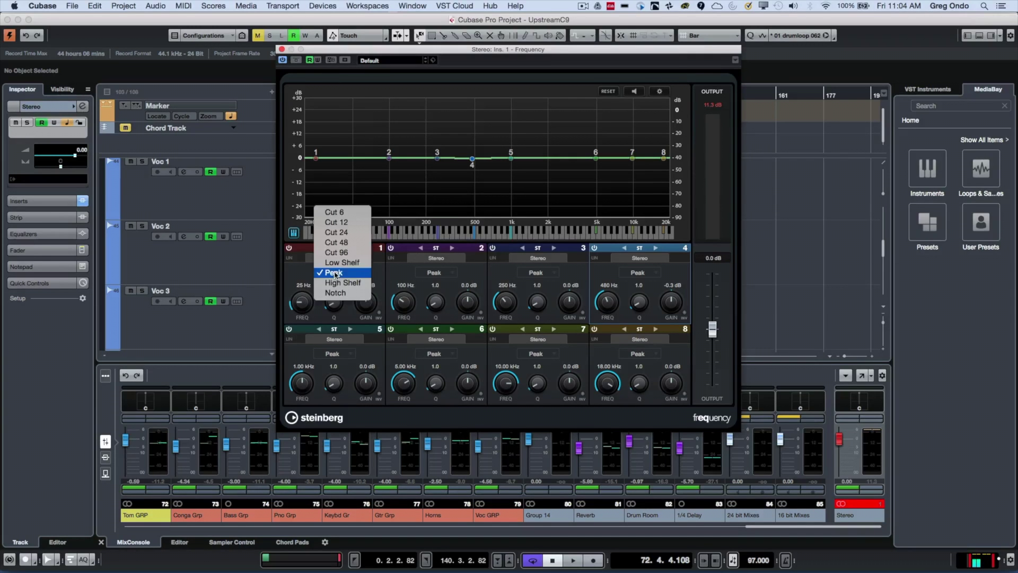
{"action": "left_click", "coordinate": [356, 252]}
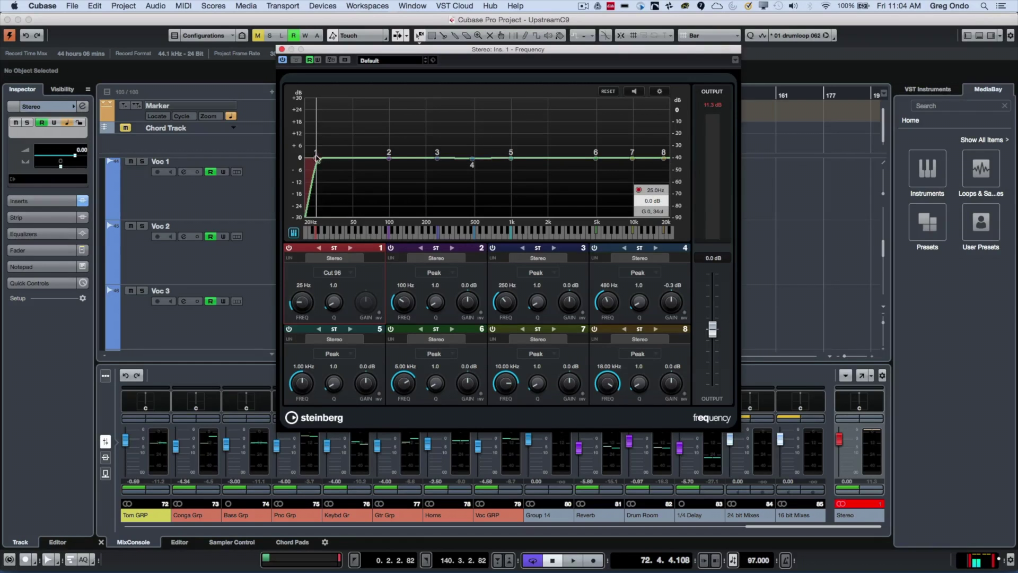
Nudge band 1's low cut to about 23 Hz and lift band 2 to 8.0 dB at 49 Hz
{"action": "left_click_drag", "start_coordinate": [318, 162], "coordinate": [314, 160]}
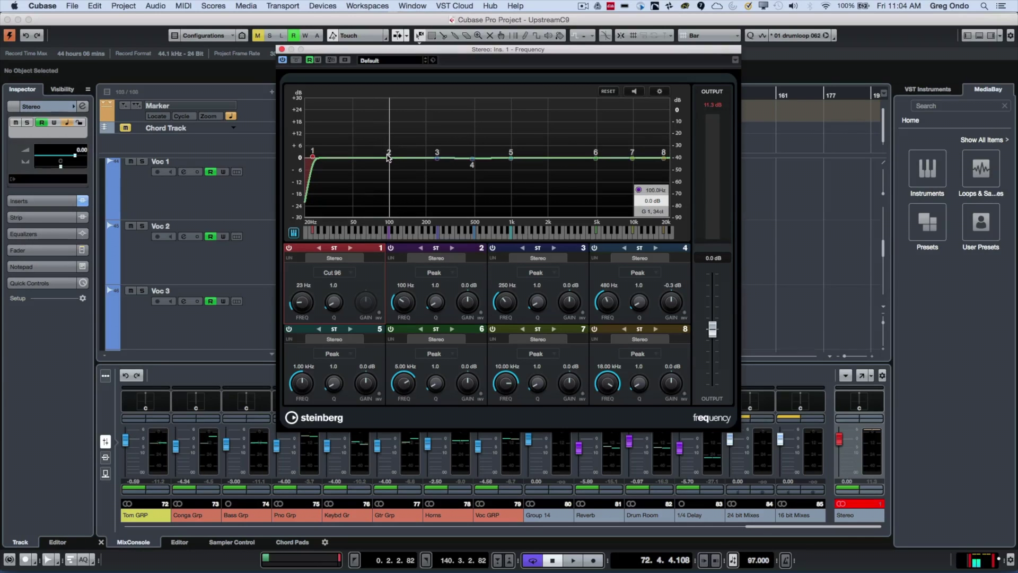
{"action": "left_click_drag", "start_coordinate": [389, 157], "coordinate": [352, 144]}
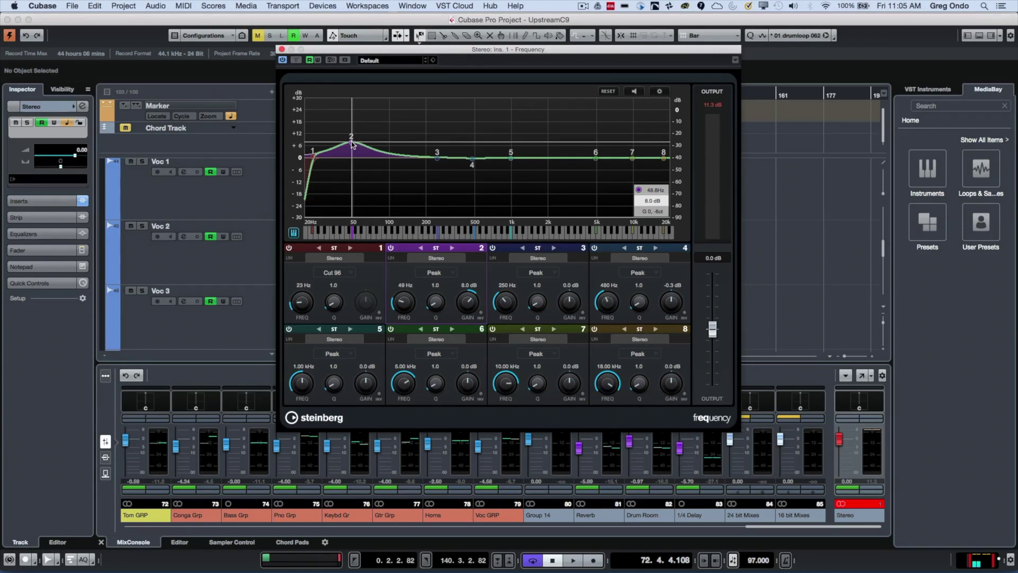
Enter 49 Hz as band 2's frequency, then raise its boost to about 12 dB near 60 Hz
{"action": "left_click", "coordinate": [404, 285]}
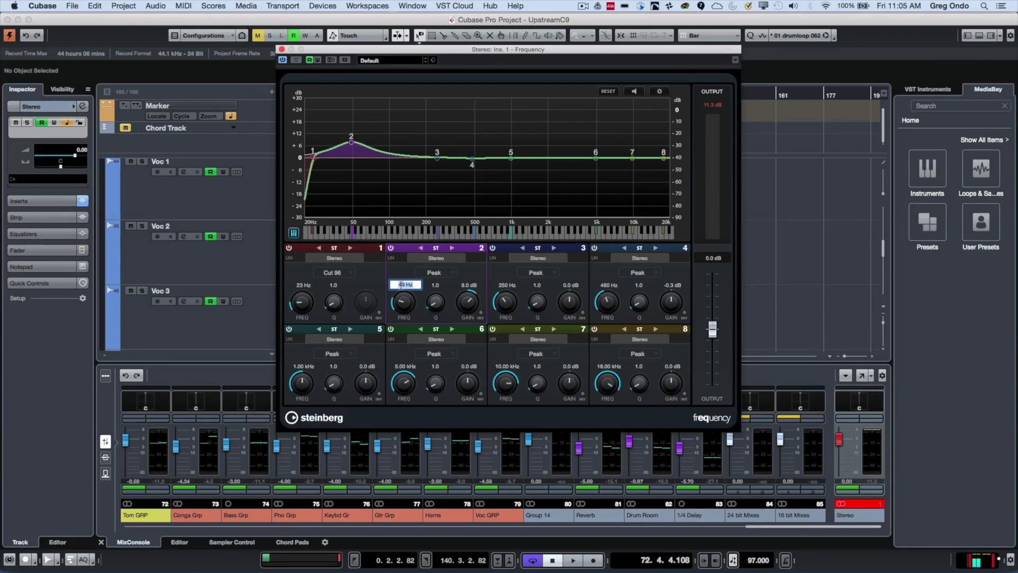
{"action": "type", "text": "9"}
{"action": "type", "text": "84"}
{"action": "key", "text": "Return"}
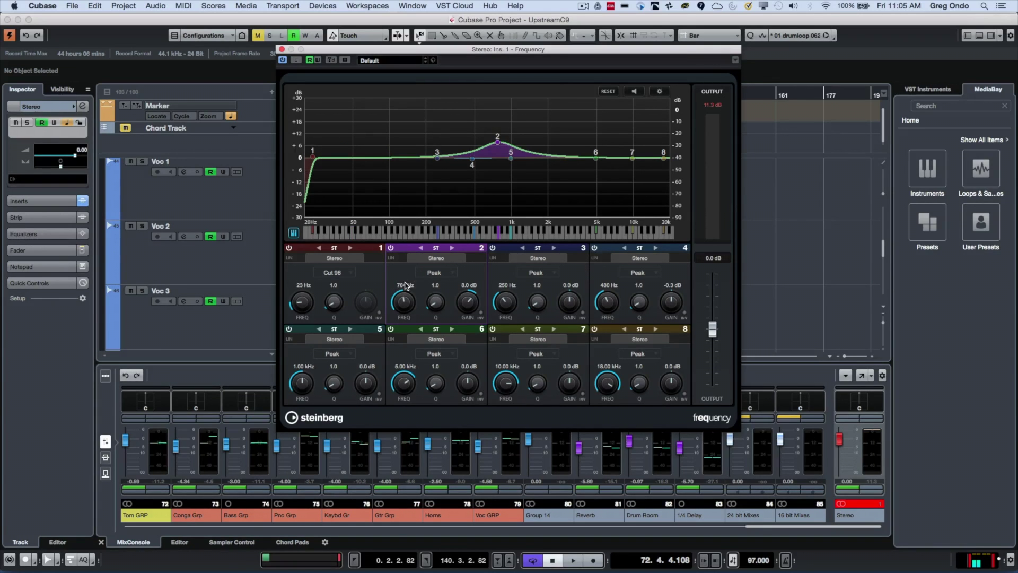
{"action": "left_click", "coordinate": [405, 285]}
{"action": "type", "text": "9"}
{"action": "key", "text": "Return"}
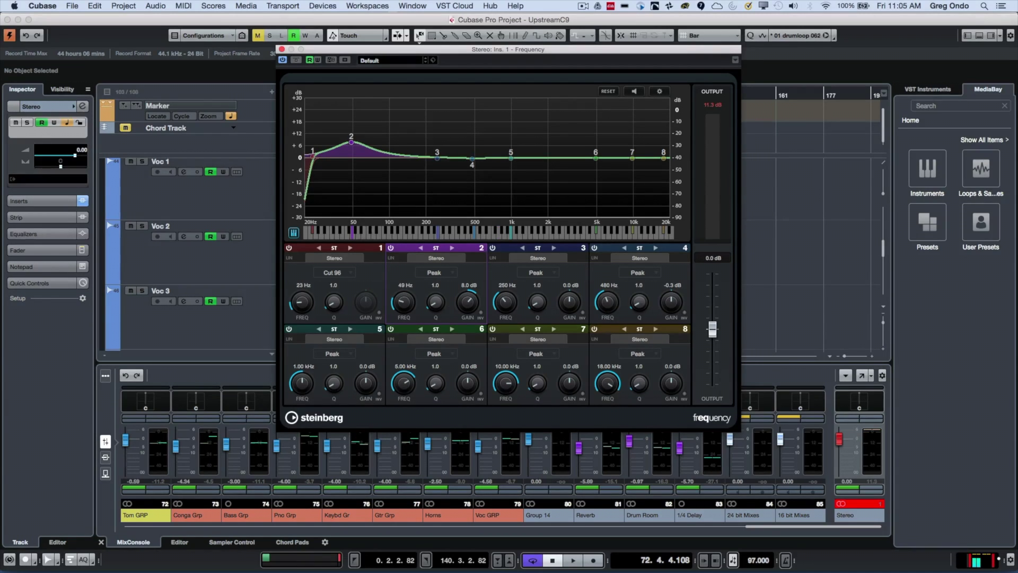
{"action": "mouse_move", "coordinate": [351, 142]}
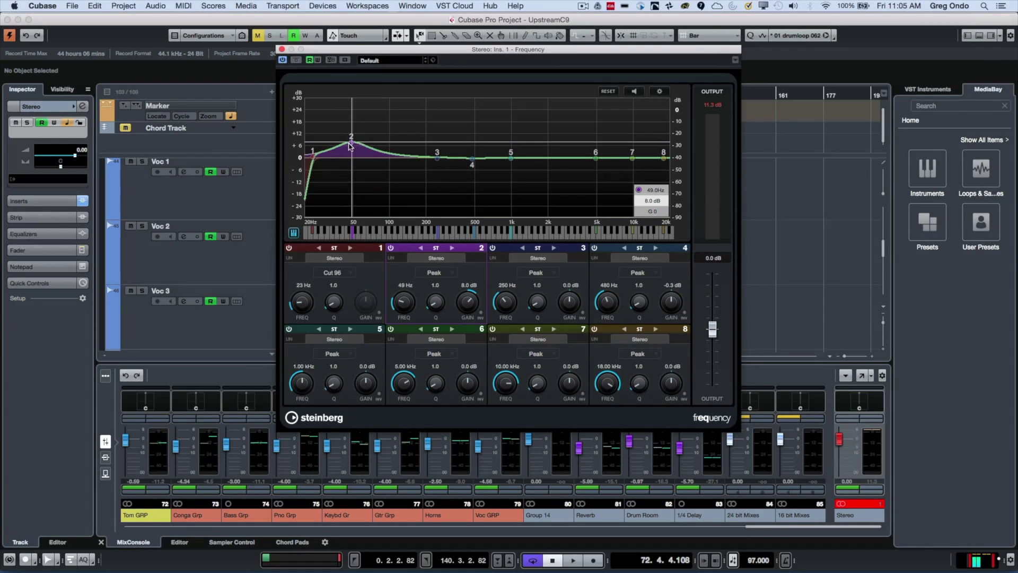
{"action": "left_click_drag", "start_coordinate": [351, 141], "coordinate": [361, 134]}
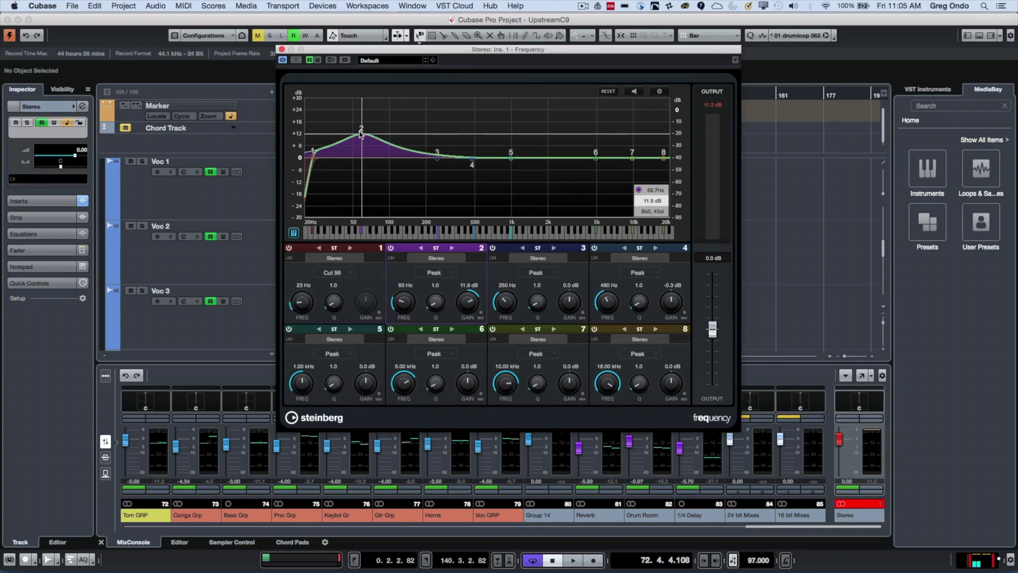
Reshape band 2 into a narrow 10.1 dB boost at 44 Hz with Q 3.1
{"action": "mouse_move", "coordinate": [360, 133]}
{"action": "left_mouse_down"}
{"action": "mouse_move", "coordinate": [364, 194]}
{"action": "mouse_move", "coordinate": [360, 125]}
{"action": "mouse_move", "coordinate": [360, 176]}
{"action": "mouse_move", "coordinate": [361, 126]}
{"action": "mouse_move", "coordinate": [359, 170]}
{"action": "mouse_move", "coordinate": [355, 141]}
{"action": "left_mouse_up"}
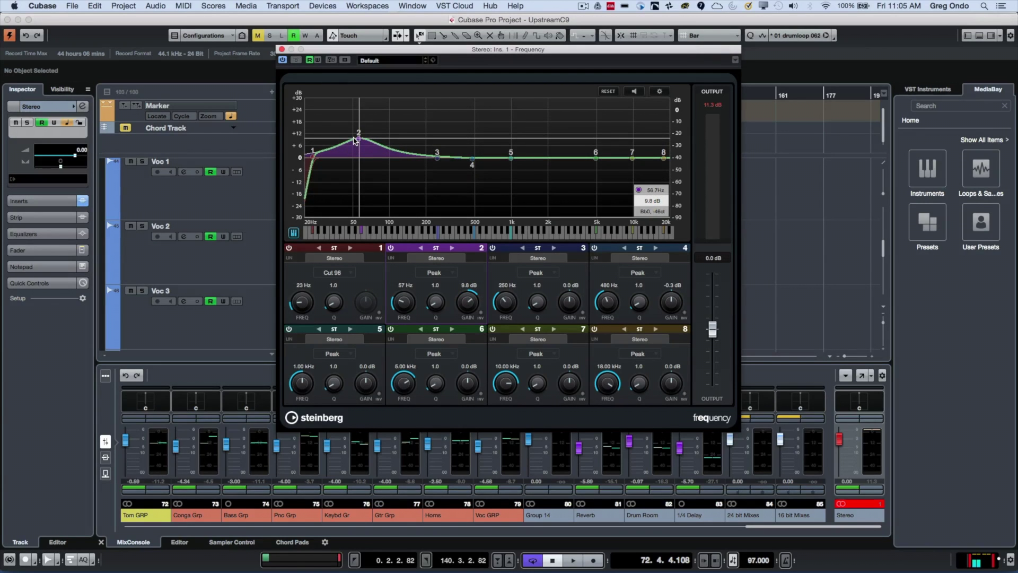
{"action": "mouse_move", "coordinate": [355, 140]}
{"action": "left_mouse_down"}
{"action": "mouse_move", "coordinate": [369, 152]}
{"action": "mouse_move", "coordinate": [355, 151]}
{"action": "mouse_move", "coordinate": [415, 144]}
{"action": "mouse_move", "coordinate": [339, 141]}
{"action": "mouse_move", "coordinate": [373, 140]}
{"action": "mouse_move", "coordinate": [364, 159]}
{"action": "mouse_move", "coordinate": [347, 140]}
{"action": "left_mouse_up"}
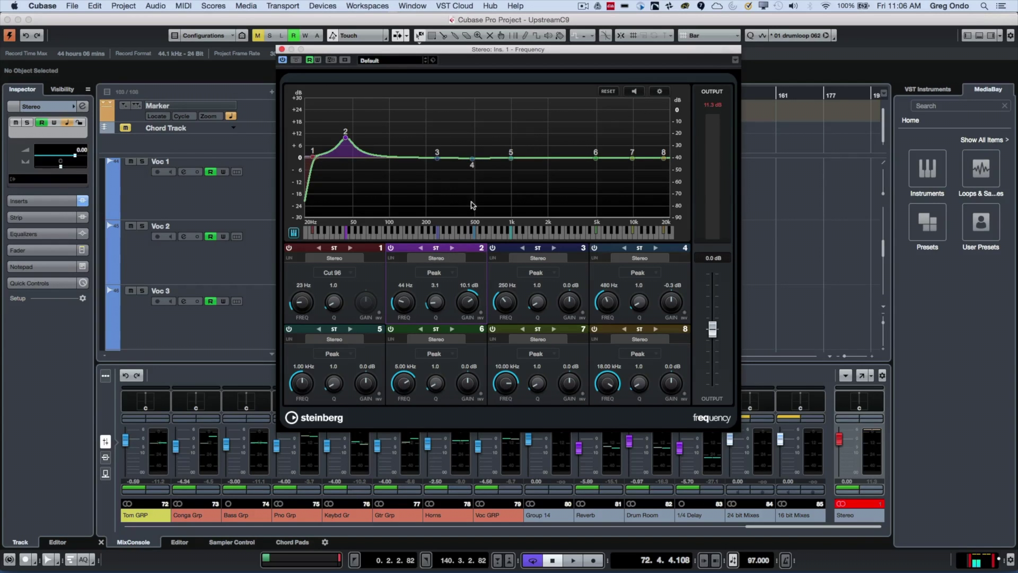
Switch band 3 to L/R: left boosted 6.4 dB at 211 Hz, right a narrow dip at 117 Hz
{"action": "left_click", "coordinate": [527, 250]}
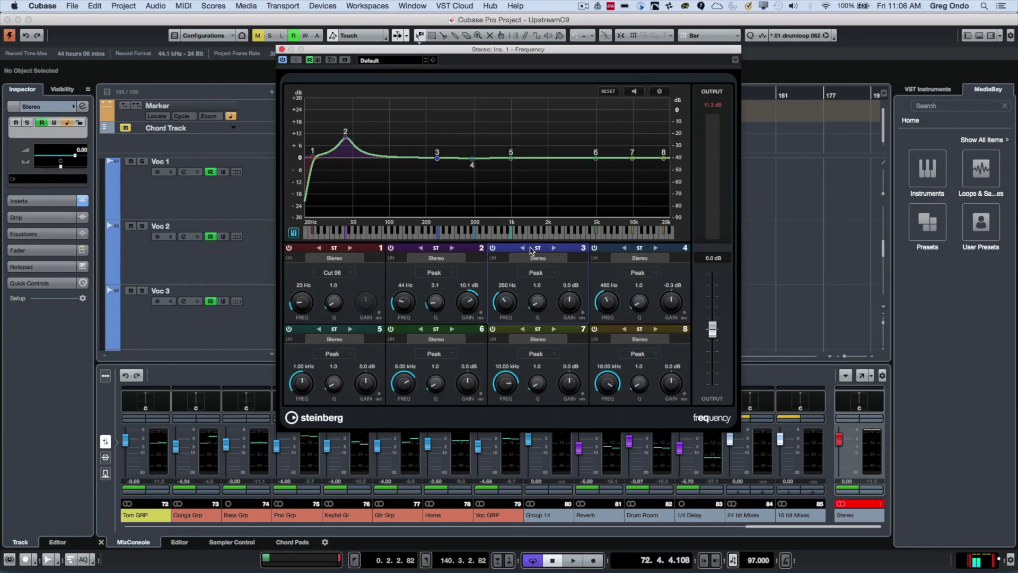
{"action": "left_click", "coordinate": [523, 248]}
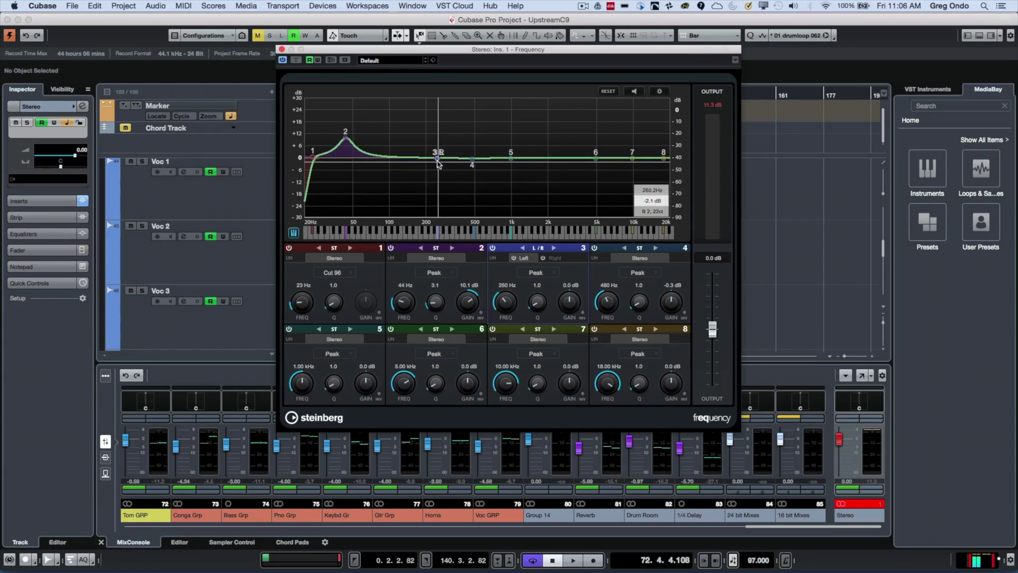
{"action": "left_click_drag", "start_coordinate": [437, 153], "coordinate": [398, 175]}
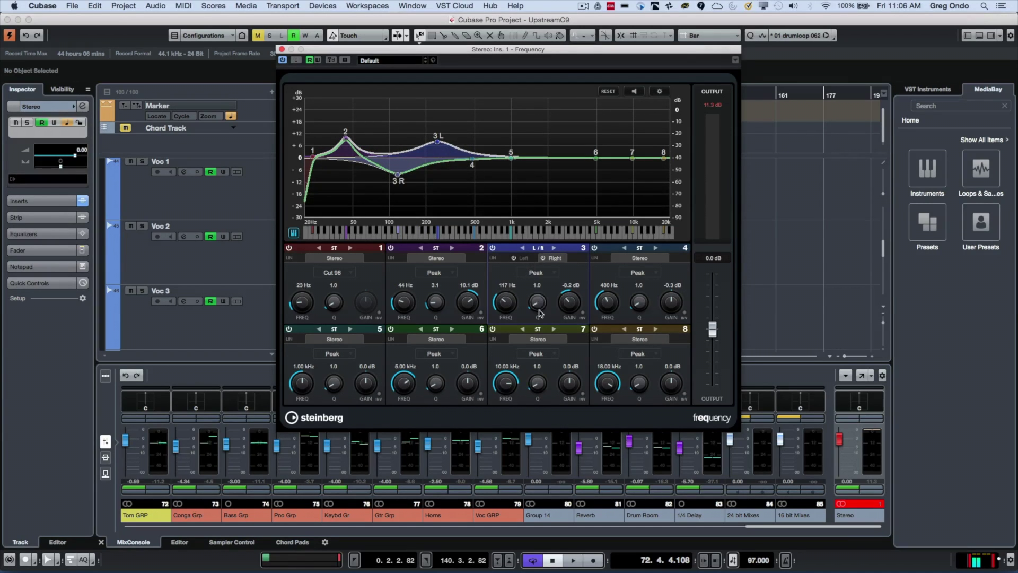
{"action": "left_click_drag", "start_coordinate": [537, 301], "coordinate": [534, 264]}
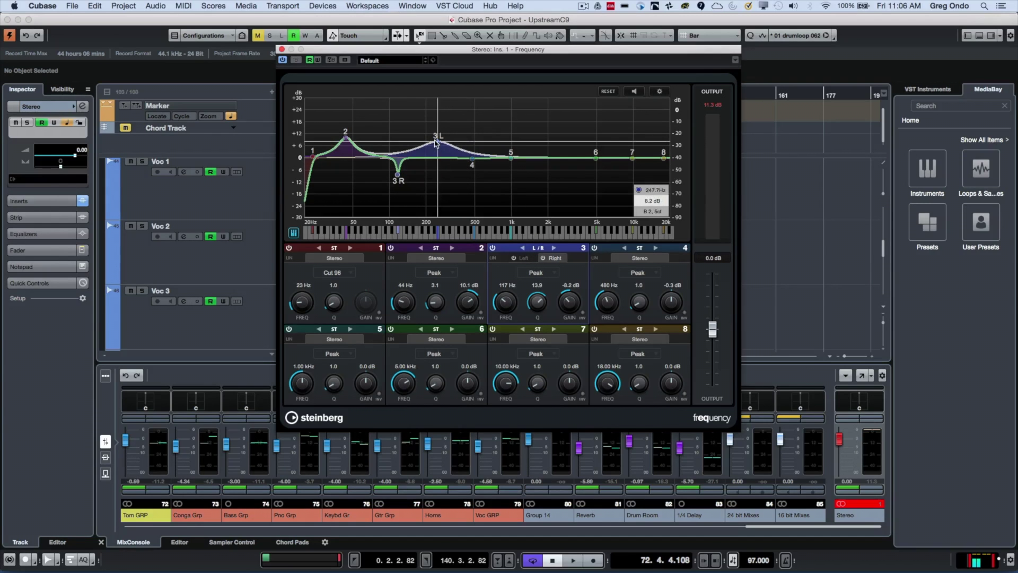
{"action": "left_click_drag", "start_coordinate": [438, 141], "coordinate": [430, 142]}
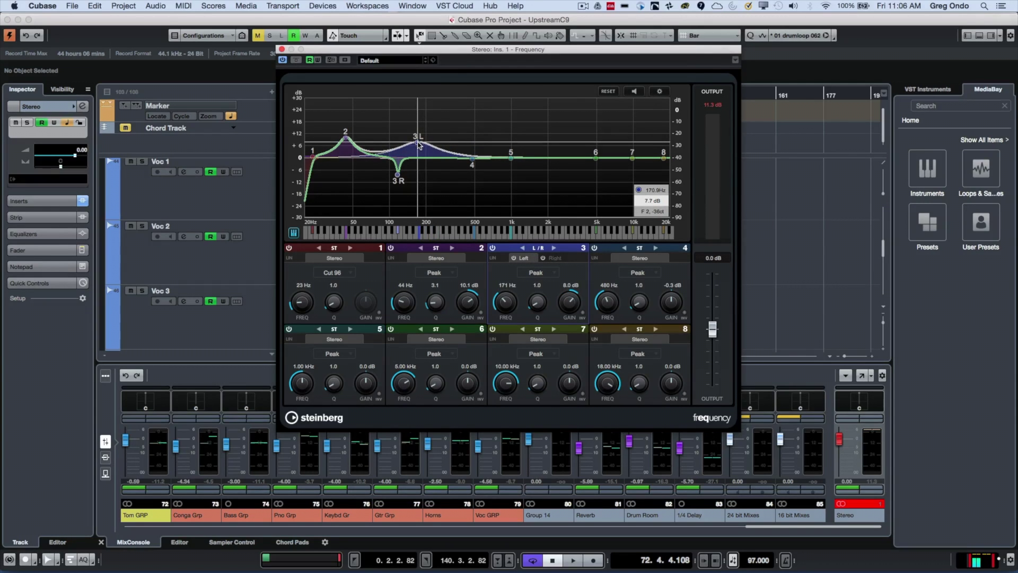
{"action": "left_click_drag", "start_coordinate": [418, 143], "coordinate": [428, 144]}
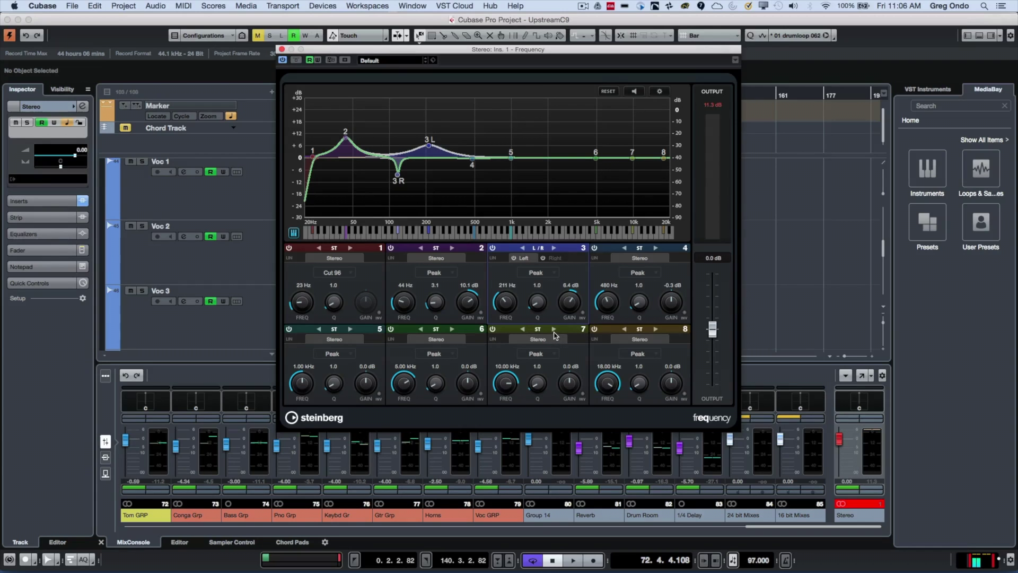
Set band 7 to M/S with a 2.7 dB Mid lift at 1.49 kHz and 9 dB Side boost at 14.08 kHz
{"action": "left_click", "coordinate": [523, 330]}
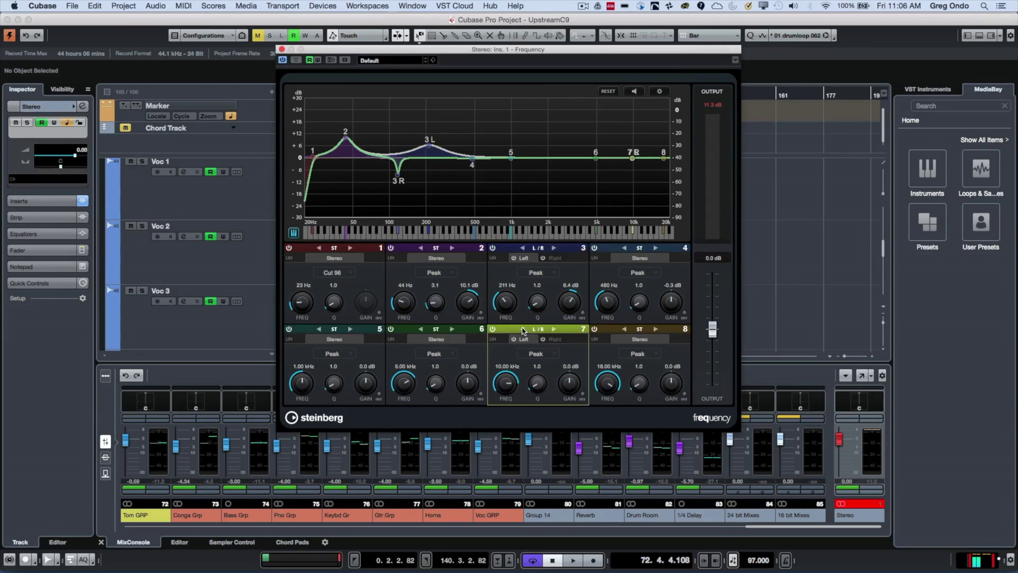
{"action": "left_click", "coordinate": [553, 329]}
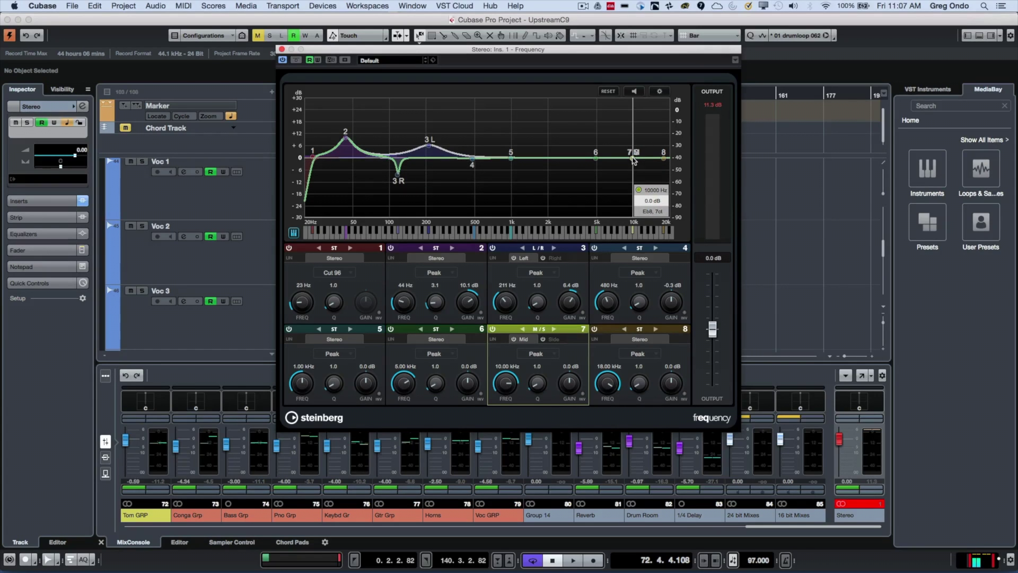
{"action": "left_click_drag", "start_coordinate": [633, 158], "coordinate": [533, 155]}
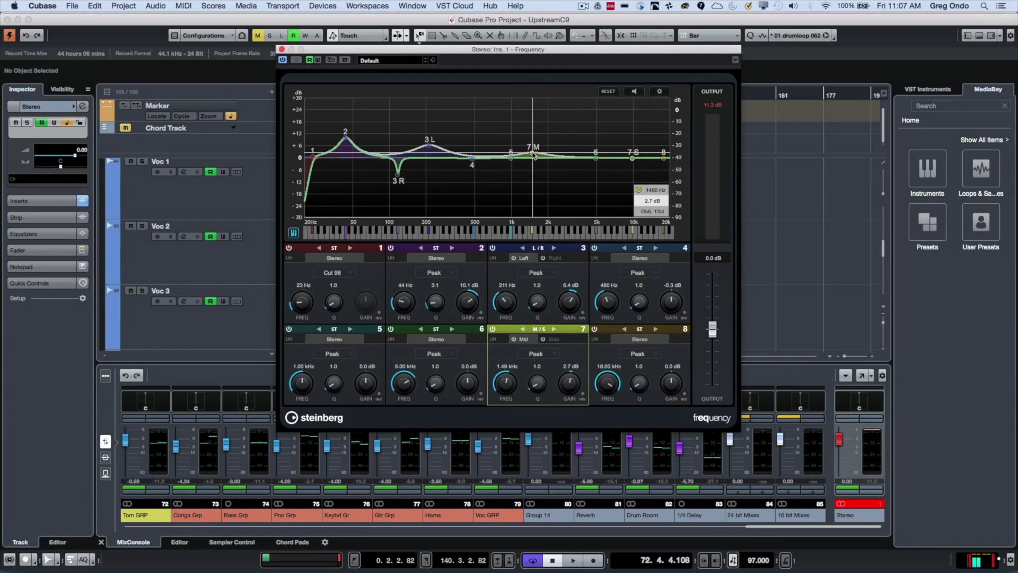
{"action": "left_click_drag", "start_coordinate": [633, 158], "coordinate": [652, 141]}
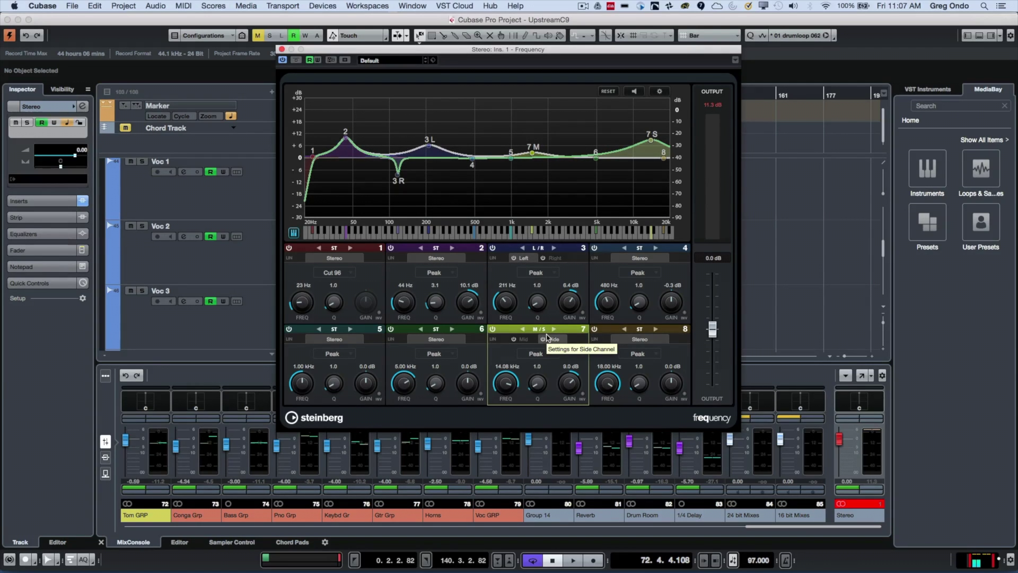
{"action": "left_click", "coordinate": [547, 339]}
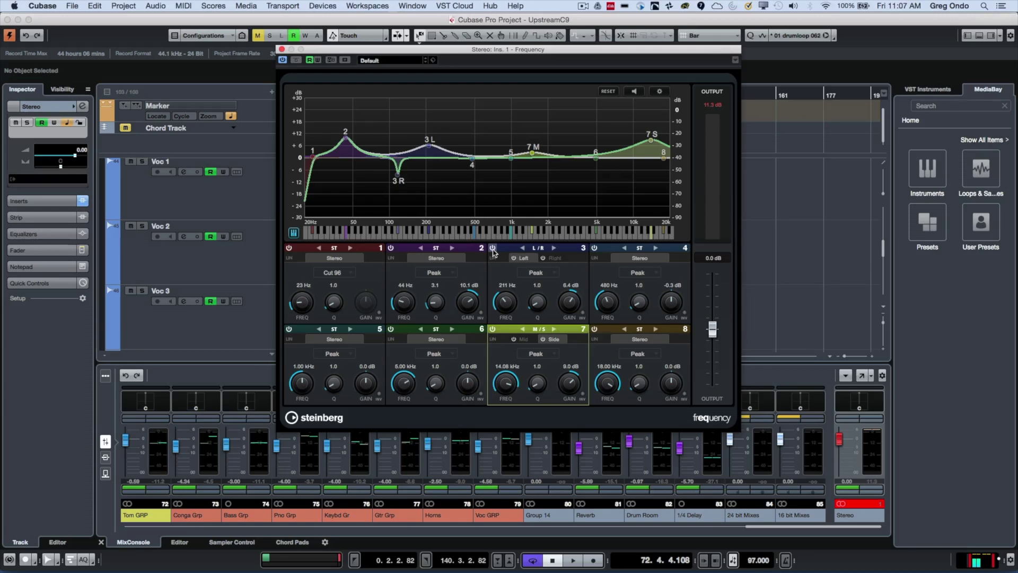
Enable linear phase on bands 3 and 2, and turn on Auto Listen for filters
{"action": "left_click", "coordinate": [492, 258]}
{"action": "left_click", "coordinate": [390, 257]}
{"action": "left_click", "coordinate": [632, 92]}
During playback, retune band 7's Mid, raise band 3 Left to 10.6 dB at 226 Hz and band 5 to 5.8 dB at 978 Hz
{"action": "key", "text": "space"}
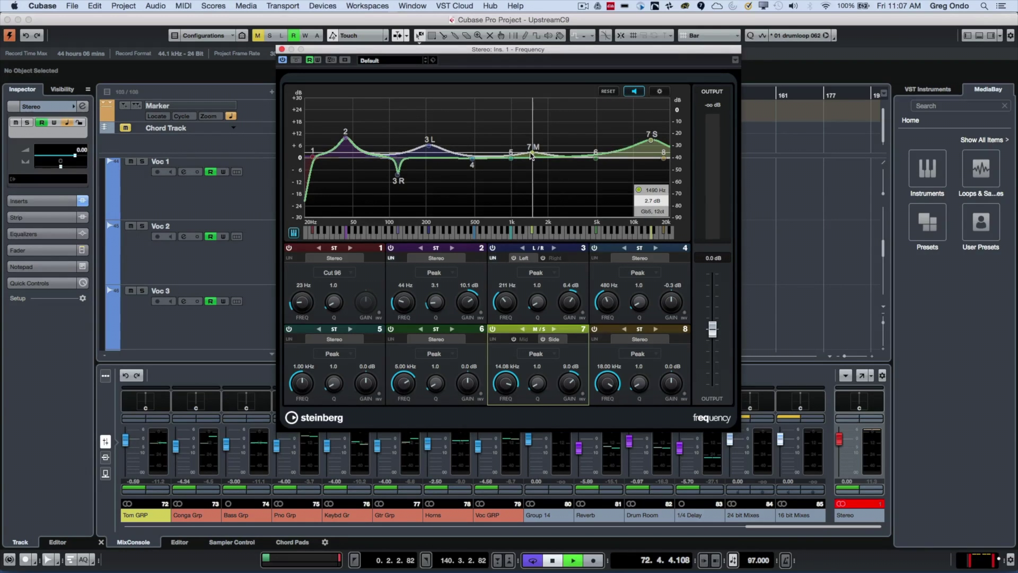
{"action": "left_click_drag", "start_coordinate": [532, 154], "coordinate": [509, 149]}
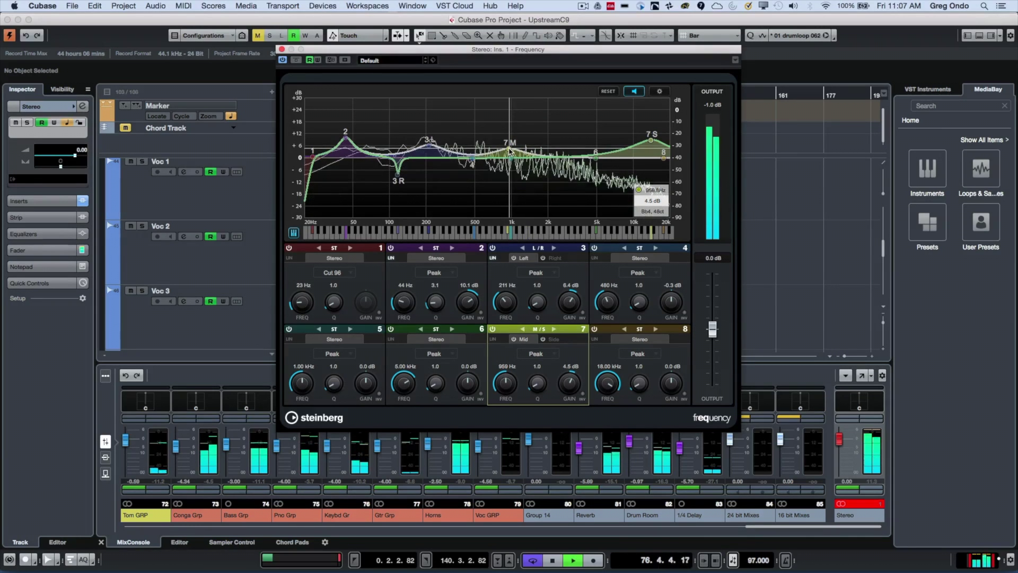
{"action": "mouse_move", "coordinate": [430, 148]}
{"action": "left_mouse_down"}
{"action": "mouse_move", "coordinate": [423, 143]}
{"action": "mouse_move", "coordinate": [435, 139]}
{"action": "left_mouse_up"}
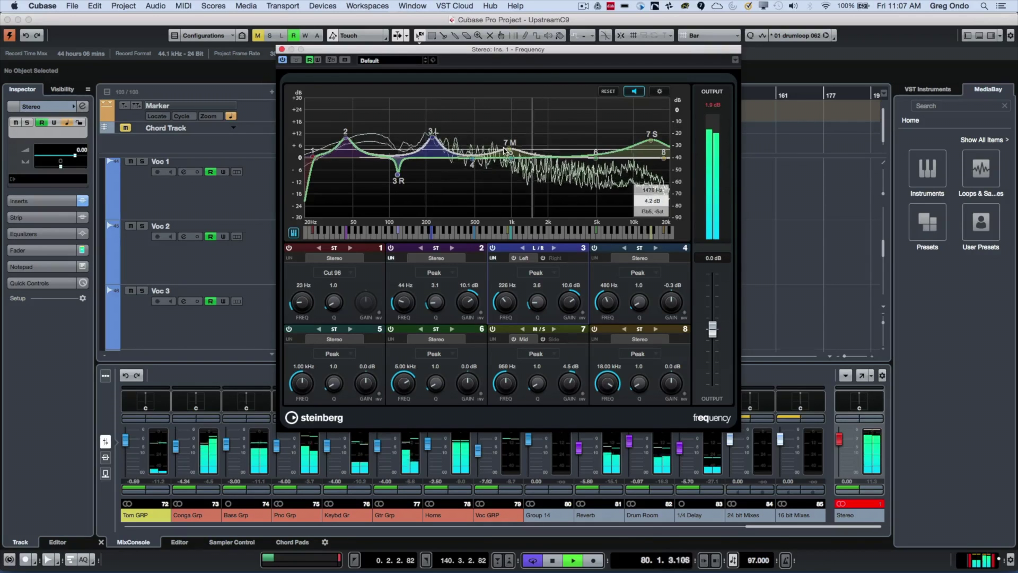
{"action": "left_click_drag", "start_coordinate": [512, 157], "coordinate": [511, 148]}
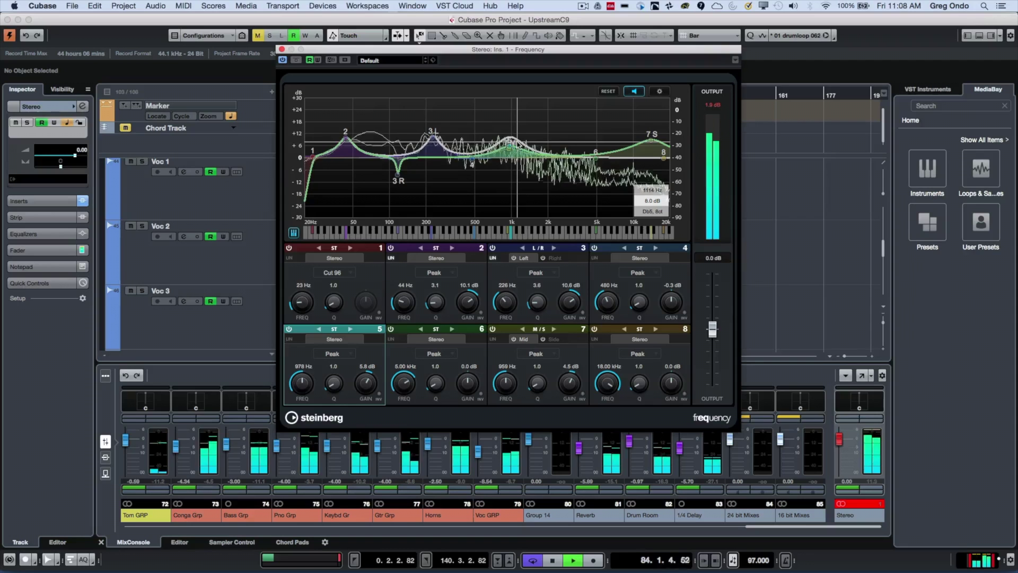
Stop the transport, leaving band 7's Mid lift at 4.5 dB, 959 Hz
{"action": "key", "text": "space"}
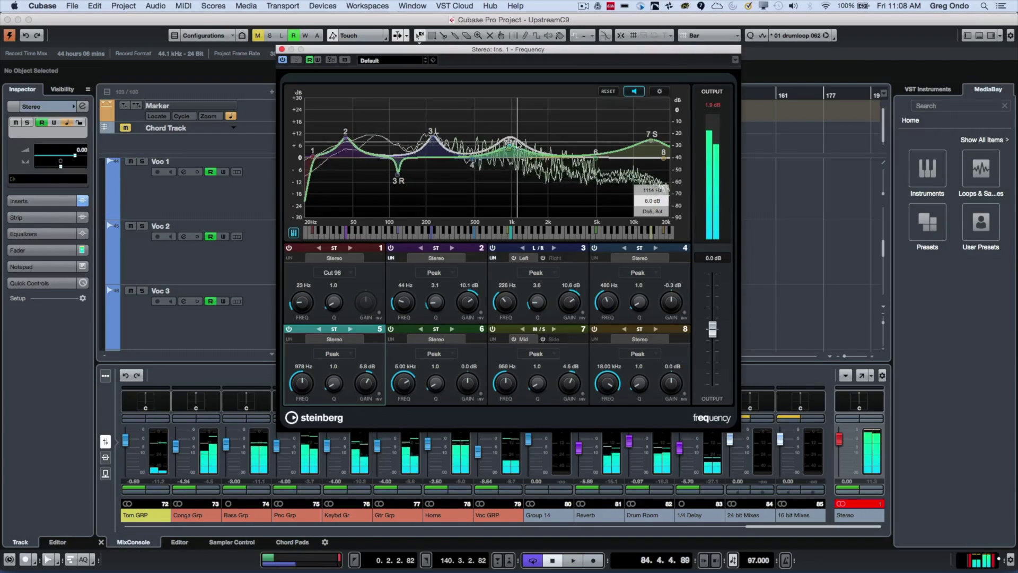